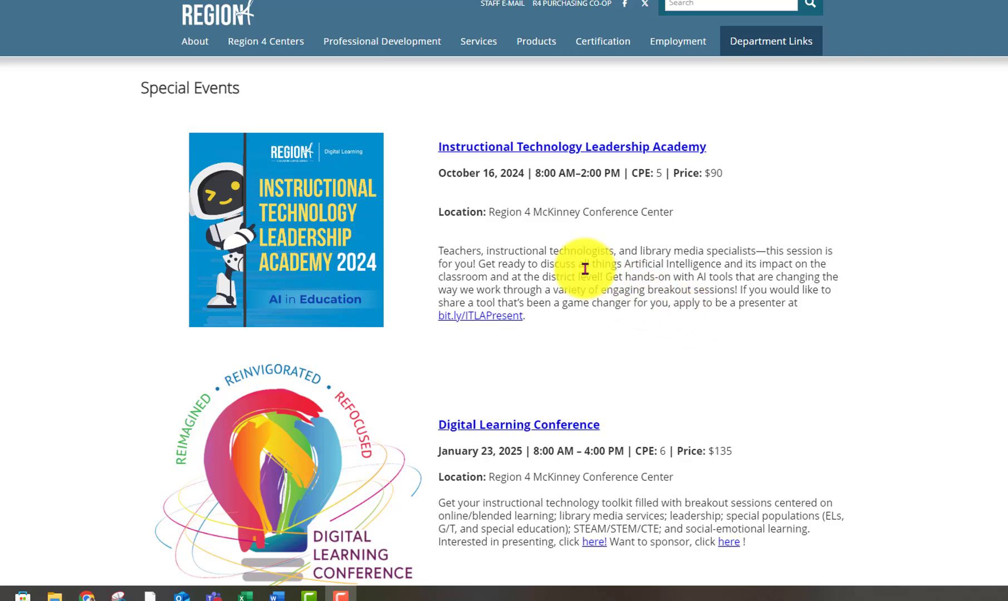
# - Open the ITLA chat with R4DigiLearn and highlight the reply's event date, October 16, 2024
pyautogui.click(79, 25)
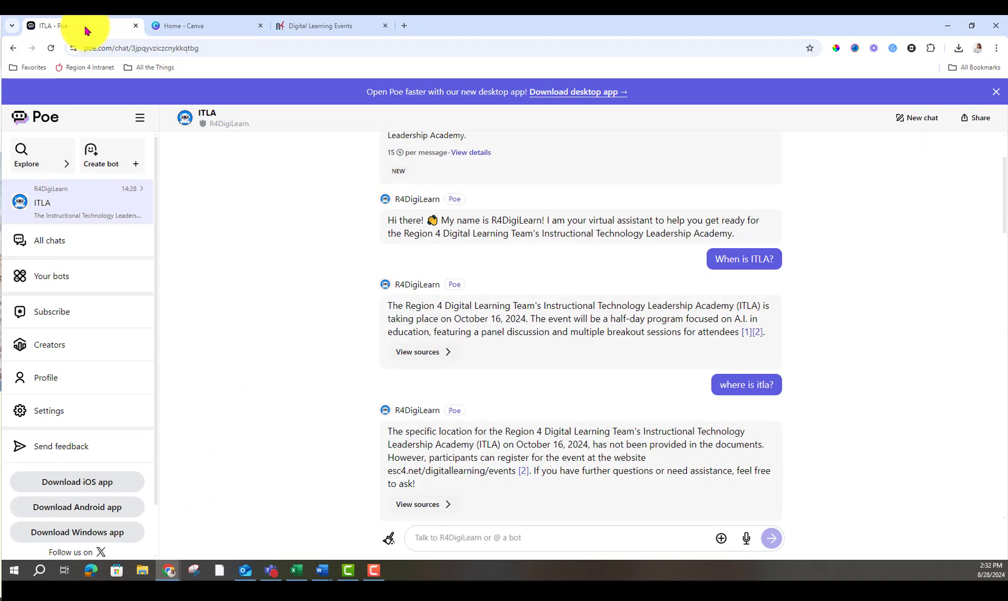
pyautogui.scroll(2, 239, 174)
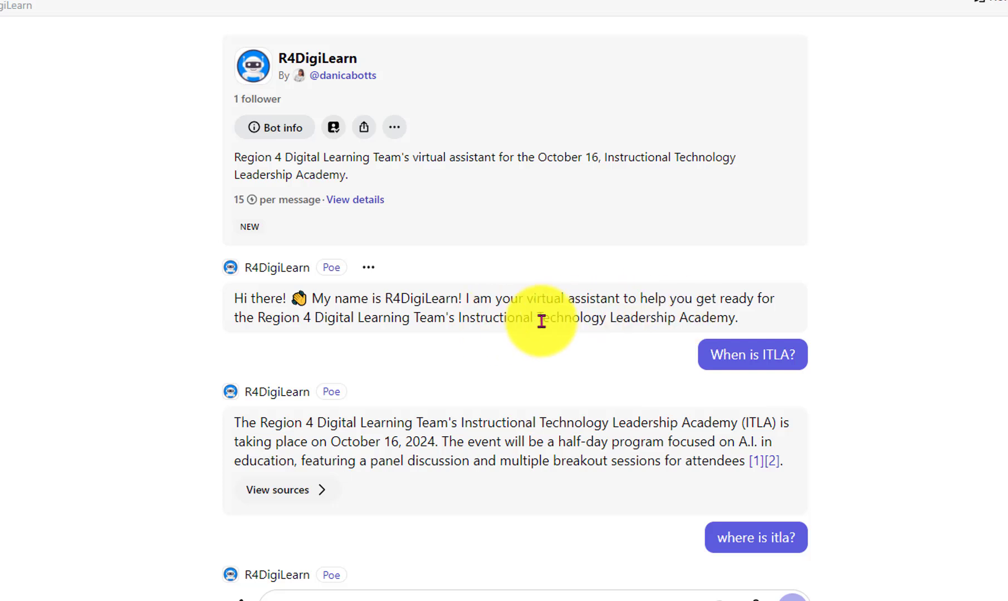
pyautogui.moveTo(809, 361)
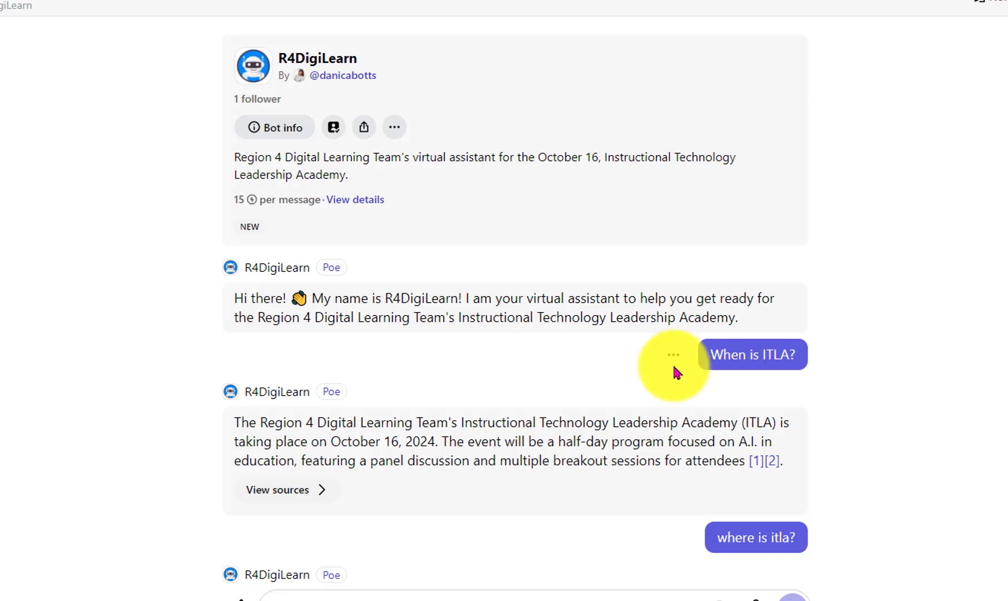
pyautogui.moveTo(347, 426)
pyautogui.moveTo(332, 443); pyautogui.dragTo(433, 445)
pyautogui.scroll(-3, 433, 446)
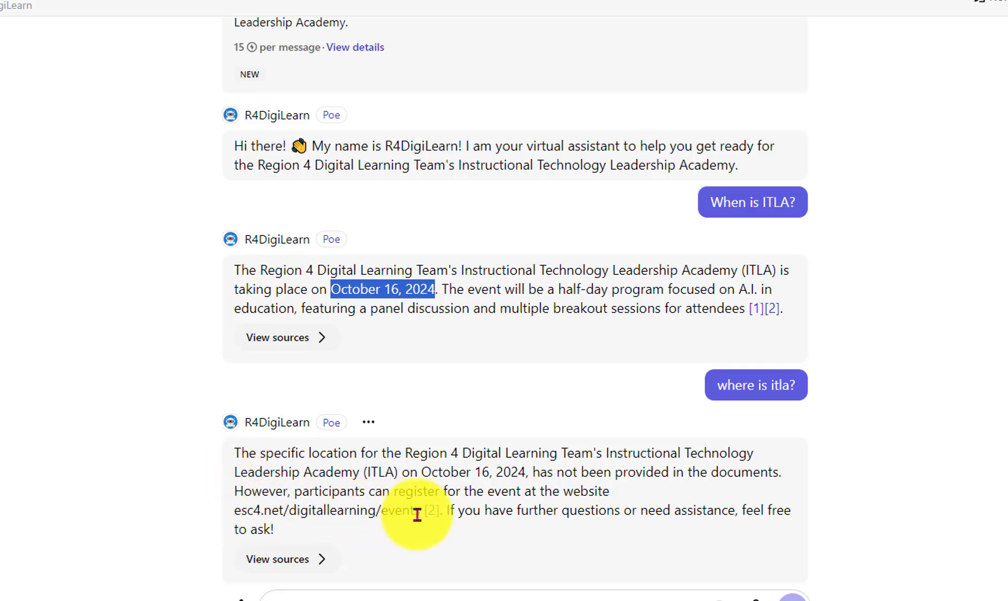
pyautogui.scroll(-8, 422, 515)
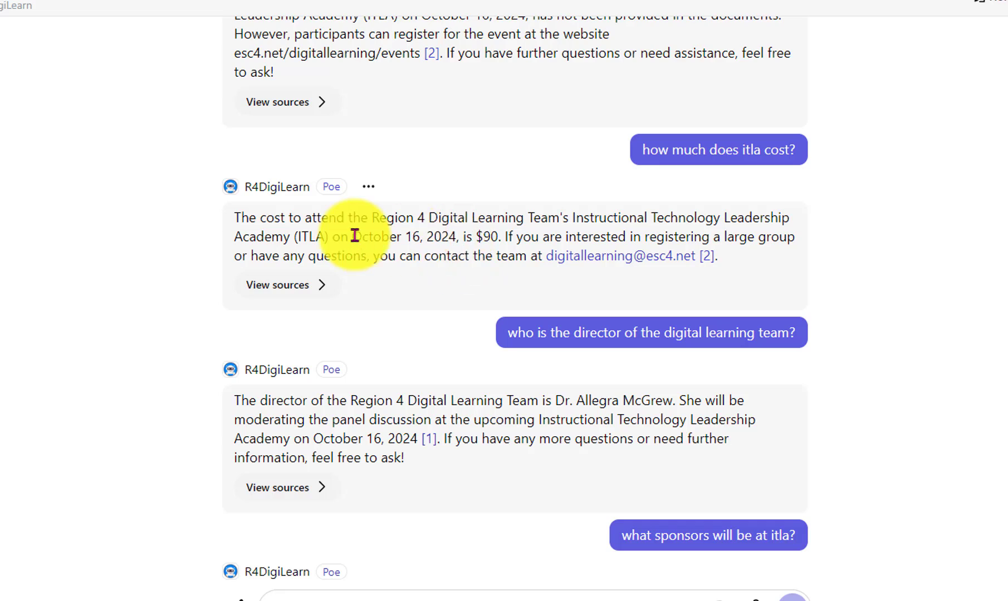
pyautogui.moveTo(473, 237); pyautogui.dragTo(498, 237)
pyautogui.moveTo(508, 336); pyautogui.dragTo(684, 397)
pyautogui.scroll(-4, 684, 397)
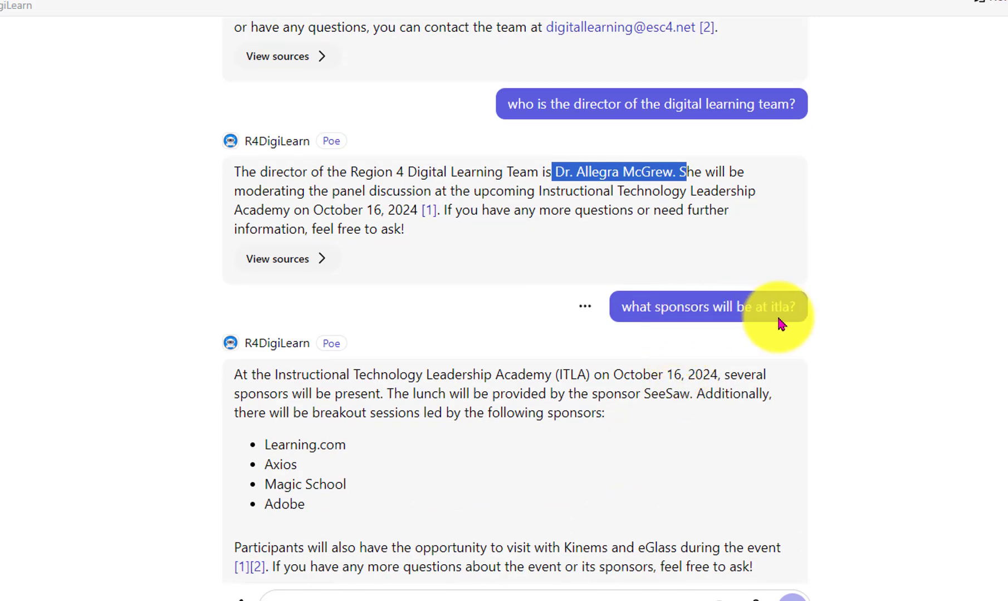
pyautogui.moveTo(263, 441); pyautogui.dragTo(347, 522)
pyautogui.scroll(-6, 349, 522)
pyautogui.scroll(1, 619, 266)
pyautogui.scroll(-1, 740, 264)
pyautogui.click(740, 264)
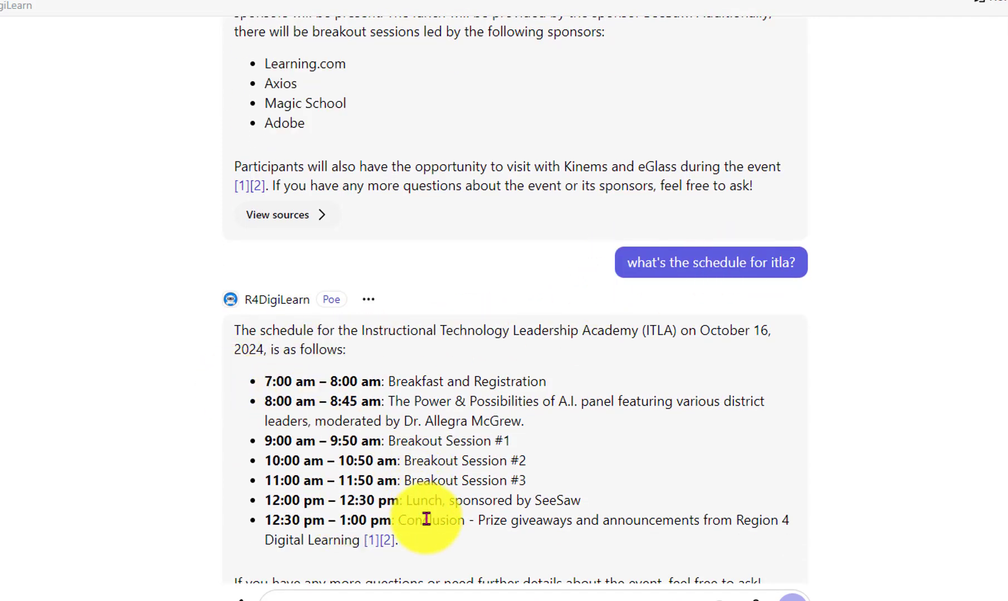
pyautogui.scroll(-2, 426, 518)
pyautogui.scroll(-2, 426, 519)
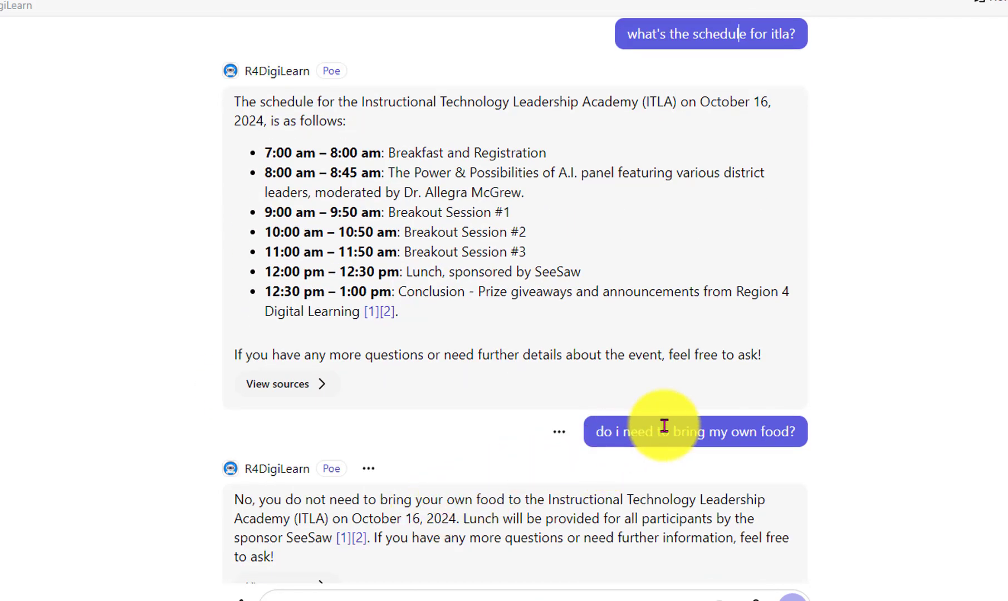
pyautogui.scroll(-1, 457, 423)
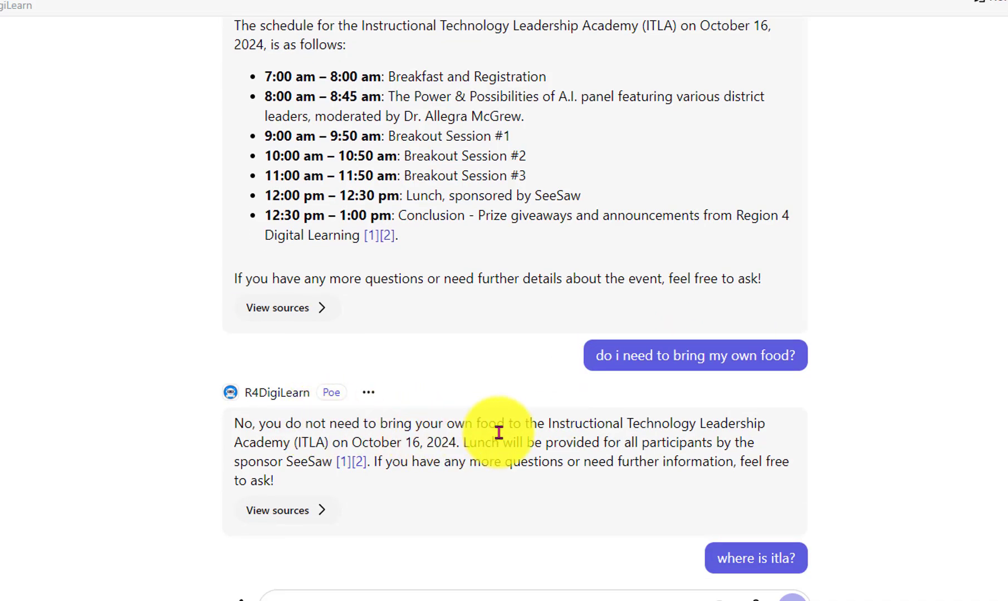
pyautogui.scroll(-2, 524, 435)
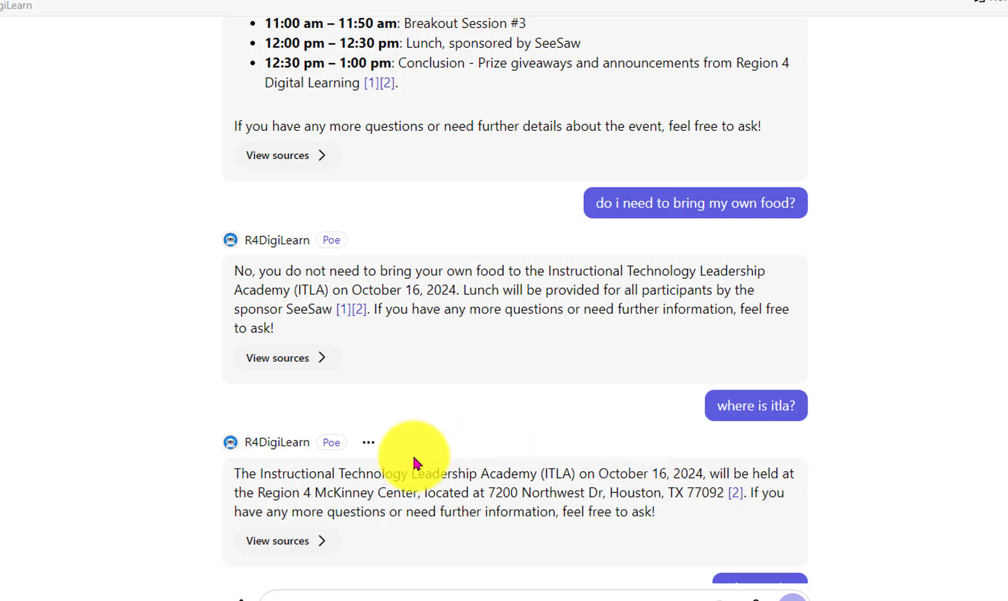
pyautogui.scroll(-1, 774, 515)
pyautogui.scroll(-1, 774, 508)
pyautogui.scroll(-2, 772, 504)
pyautogui.scroll(-2, 771, 414)
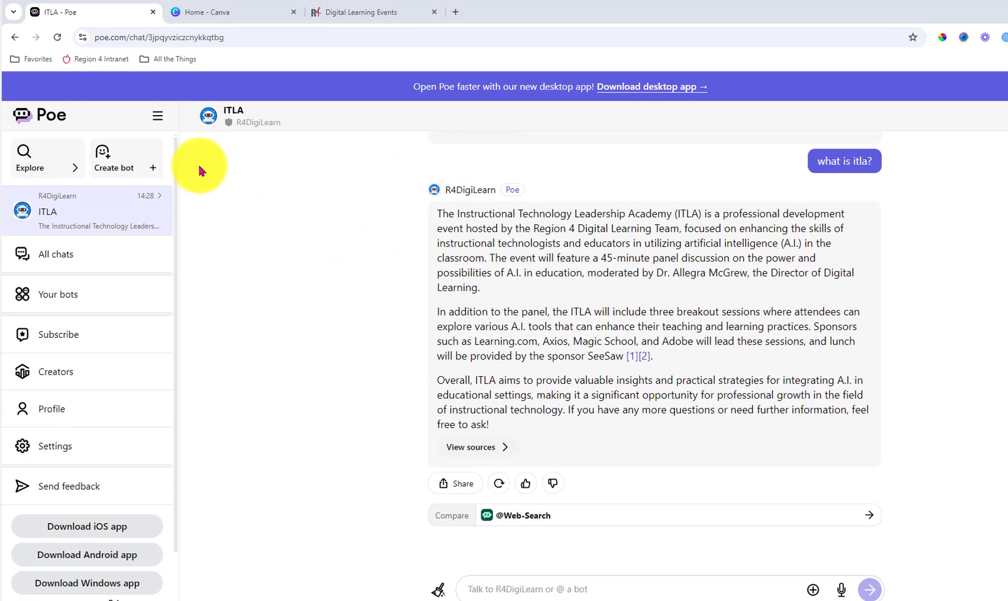
# - Start a new Prompt bot with a placeholder name and Claude-3-Haiku base bot, and review its form
pyautogui.click(133, 164)
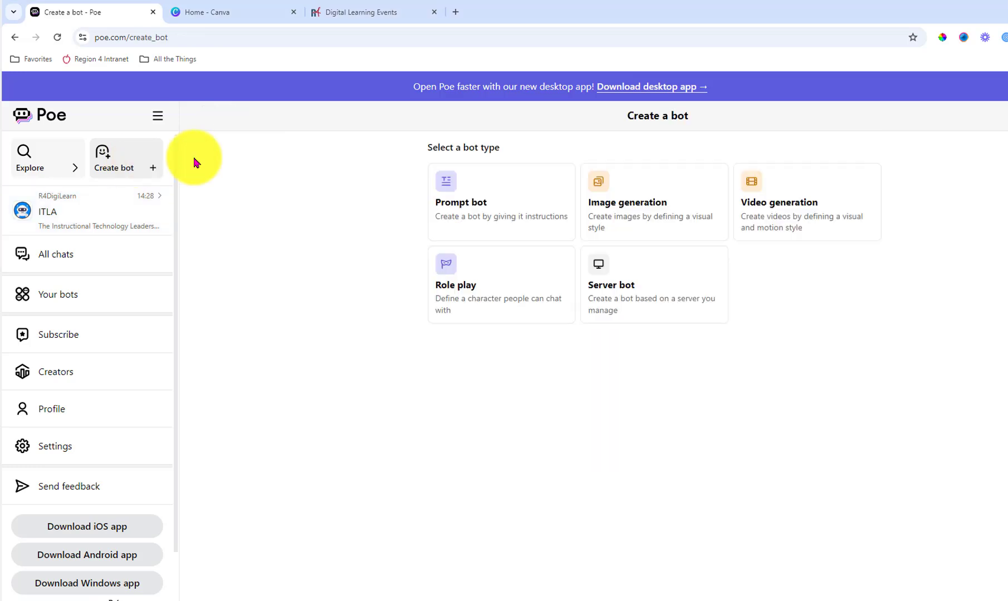
pyautogui.click(527, 193)
pyautogui.scroll(-10, 553, 283)
pyautogui.scroll(-3, 557, 304)
pyautogui.scroll(12, 557, 304)
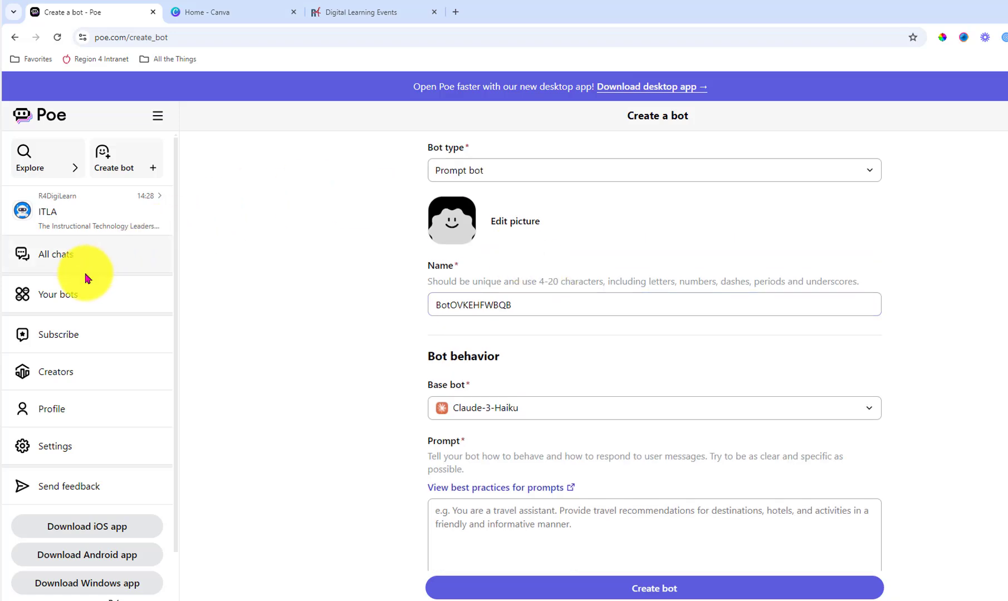
# - Open R4DigiLearn's Edit bot page, then open the robot chatbot design in Canva
pyautogui.click(74, 293)
pyautogui.click(425, 273)
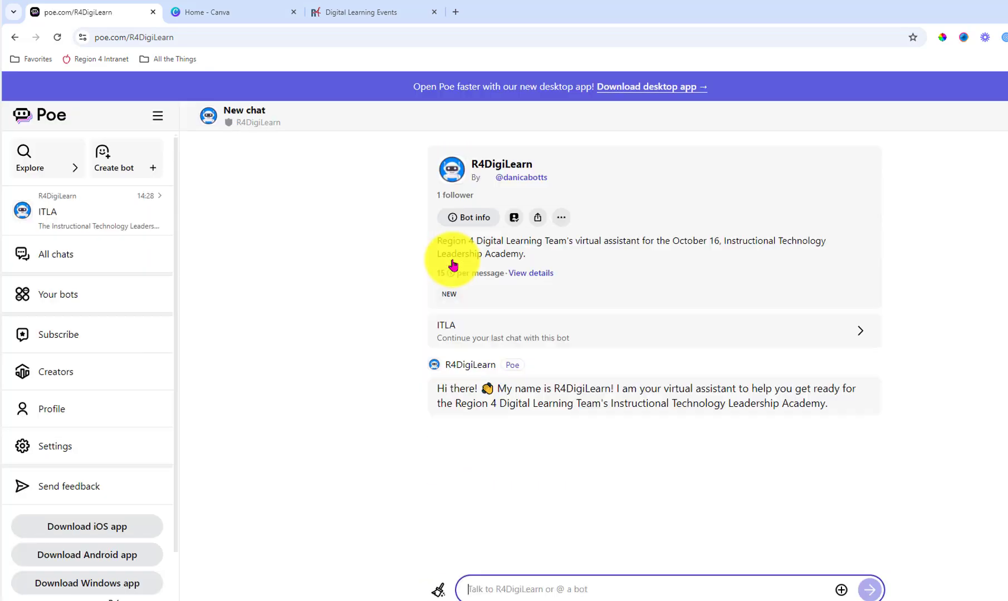
pyautogui.click(563, 218)
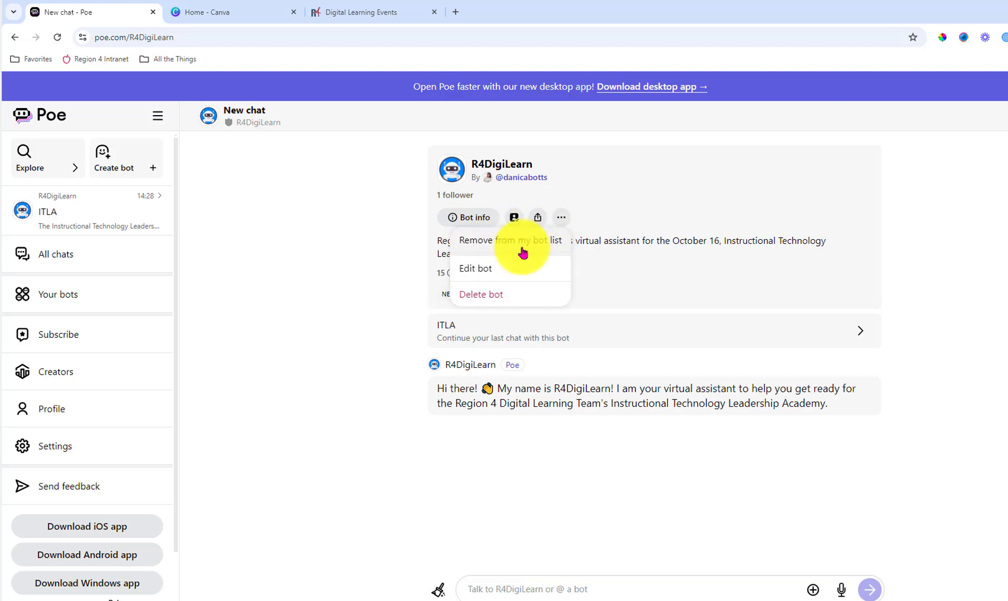
pyautogui.click(504, 267)
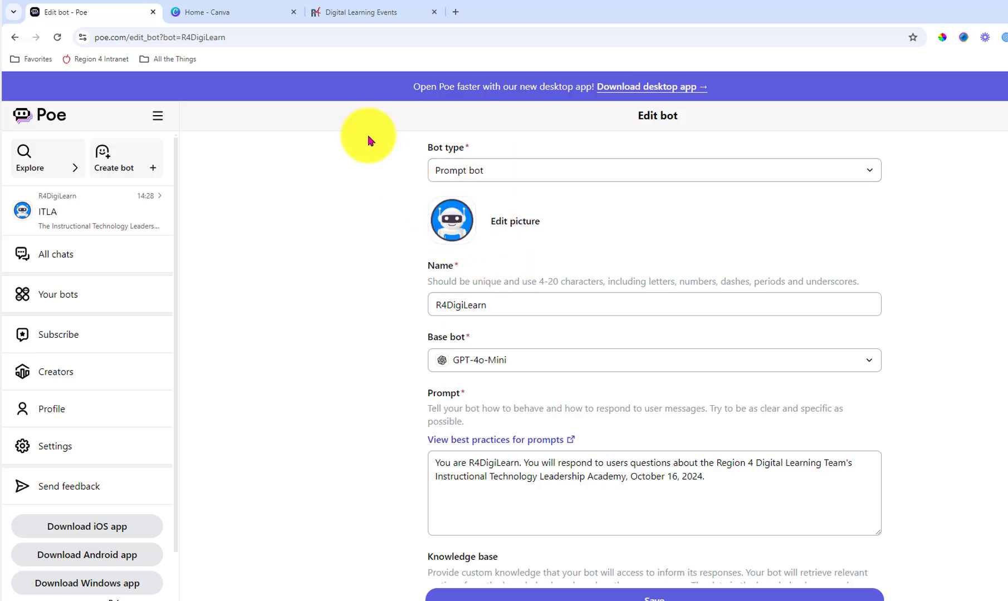
pyautogui.click(259, 18)
pyautogui.click(304, 362)
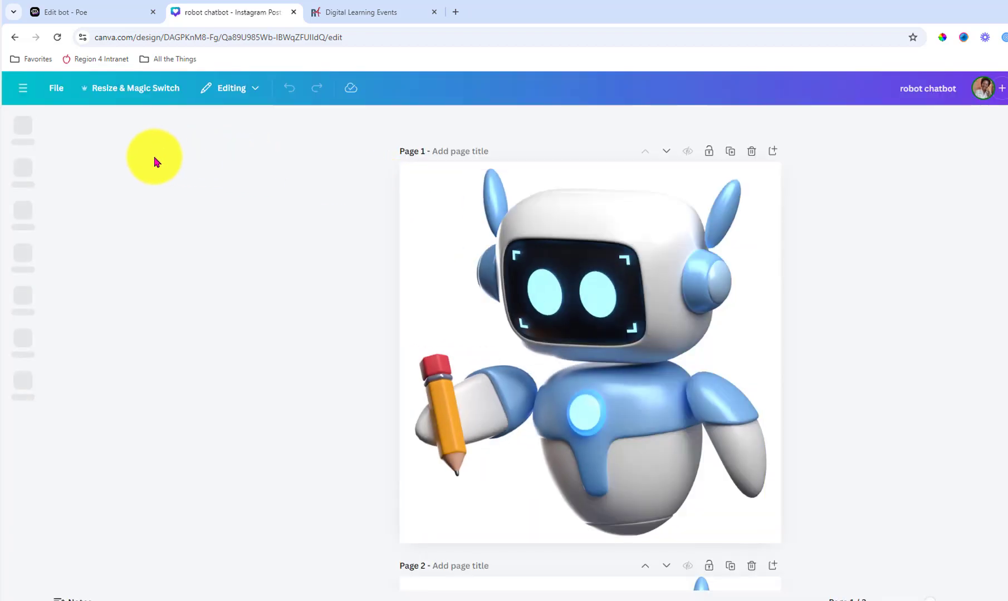
# - Browse the robot graphics in Canva's Elements panel, then list R4DigiLearn's available base bot models
pyautogui.click(29, 177)
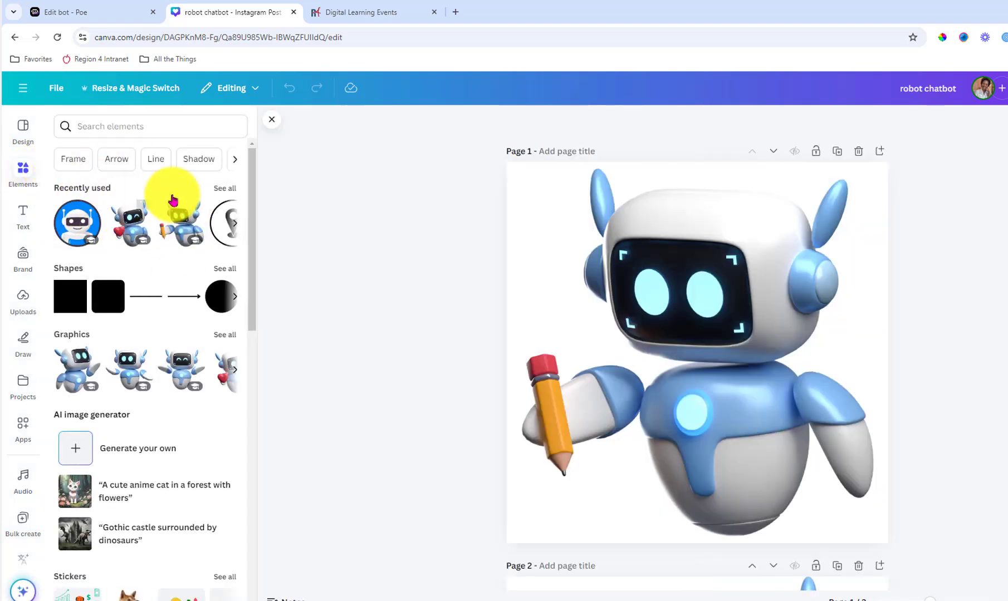
pyautogui.click(109, 15)
pyautogui.click(529, 361)
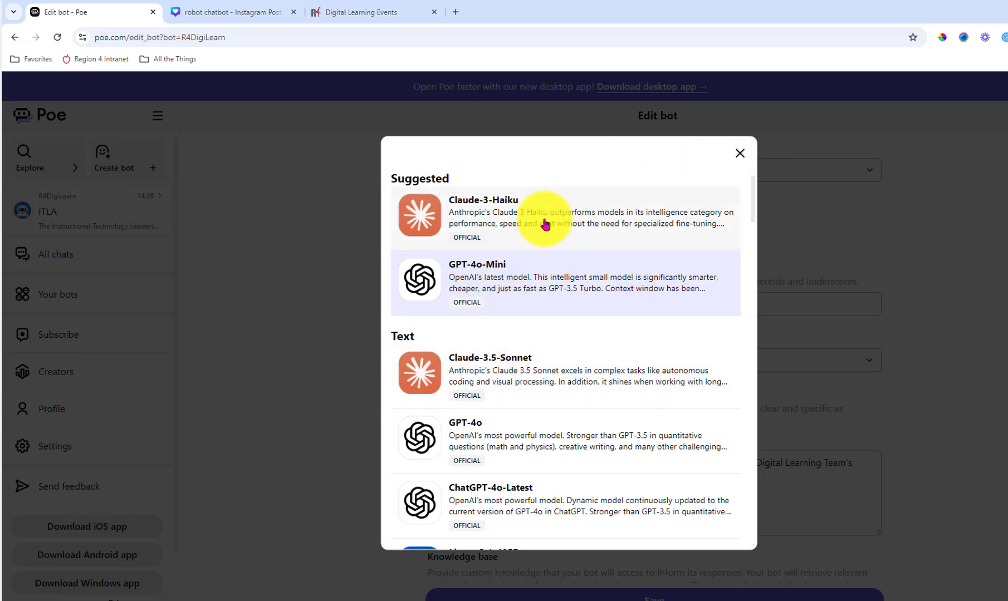
# - Keep GPT-4o-Mini as base bot and review the ITLA prompt and chat bot itla.docx knowledge
pyautogui.click(744, 158)
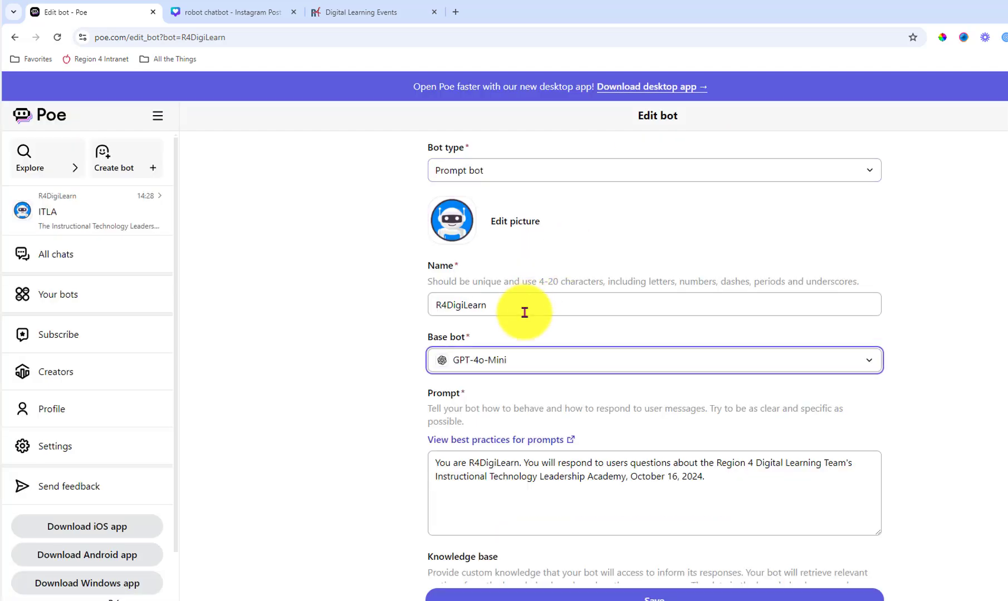
pyautogui.scroll(-3, 522, 313)
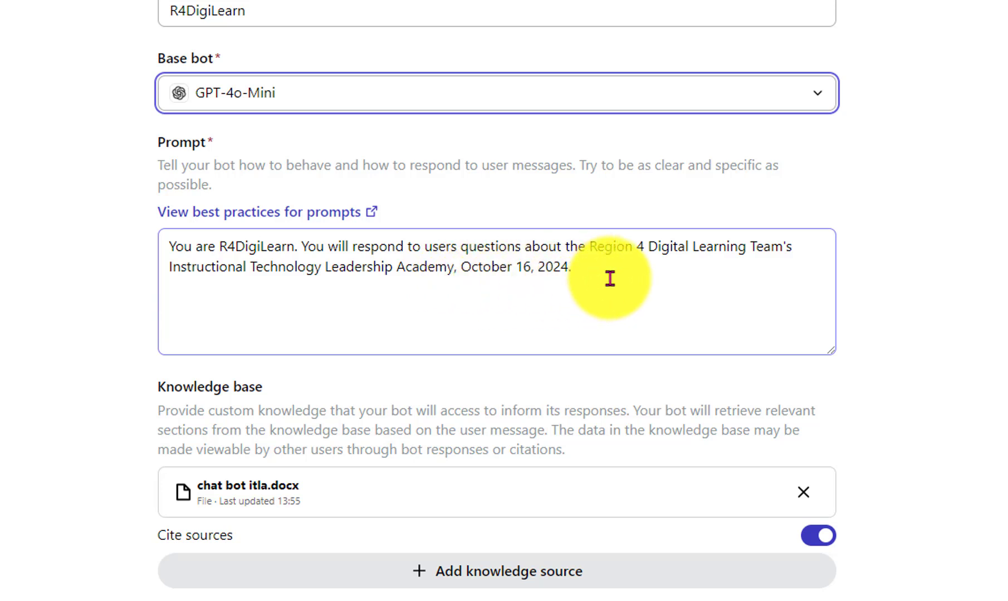
# - Open the best practices guide for prompts in a new tab and read through it
pyautogui.rightClick(272, 217)
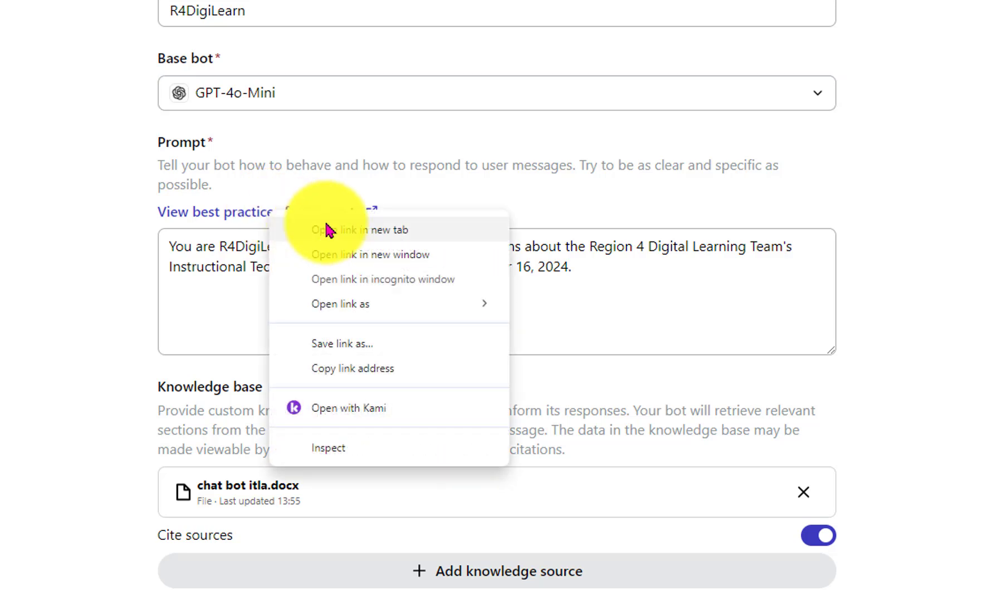
pyautogui.click(328, 227)
pyautogui.click(193, 28)
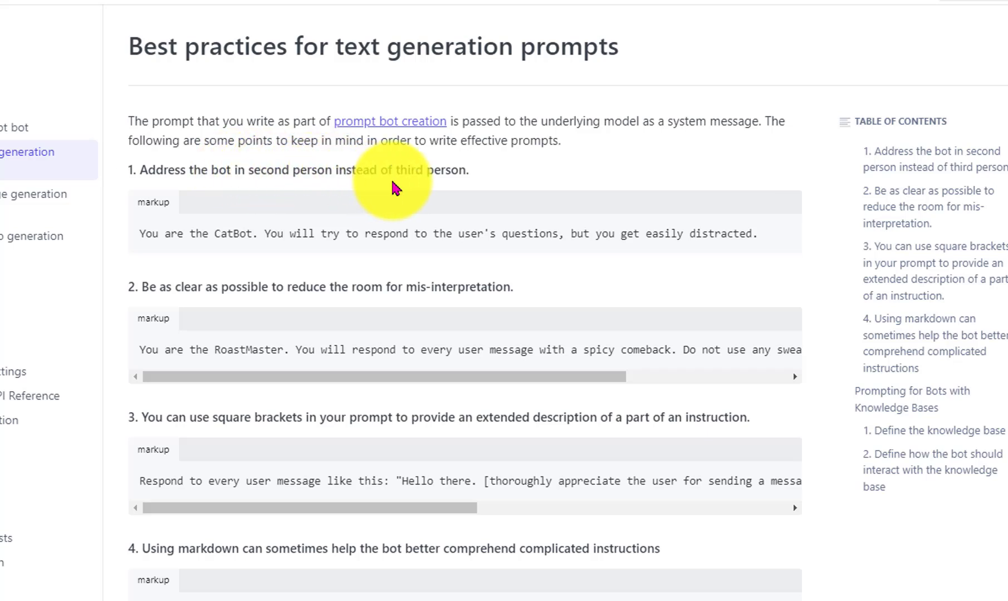
pyautogui.scroll(-3, 299, 416)
pyautogui.scroll(-6, 299, 417)
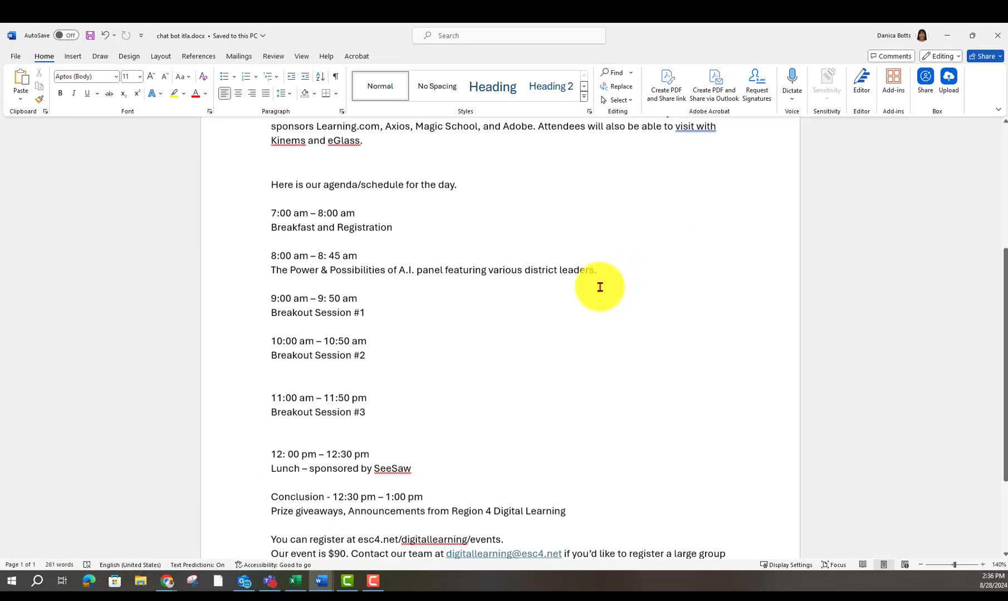
# - Review the ITLA Word document's registration and contact email lines, then minimize Word
pyautogui.scroll(5, 599, 288)
pyautogui.scroll(-3, 600, 288)
pyautogui.scroll(-10, 600, 287)
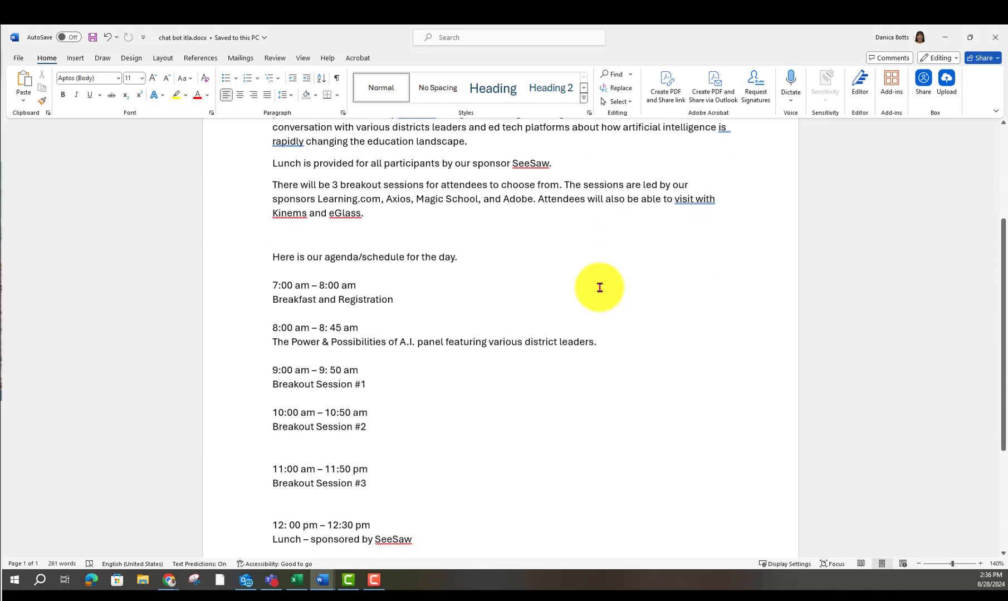
pyautogui.scroll(11, 600, 287)
pyautogui.scroll(2, 418, 200)
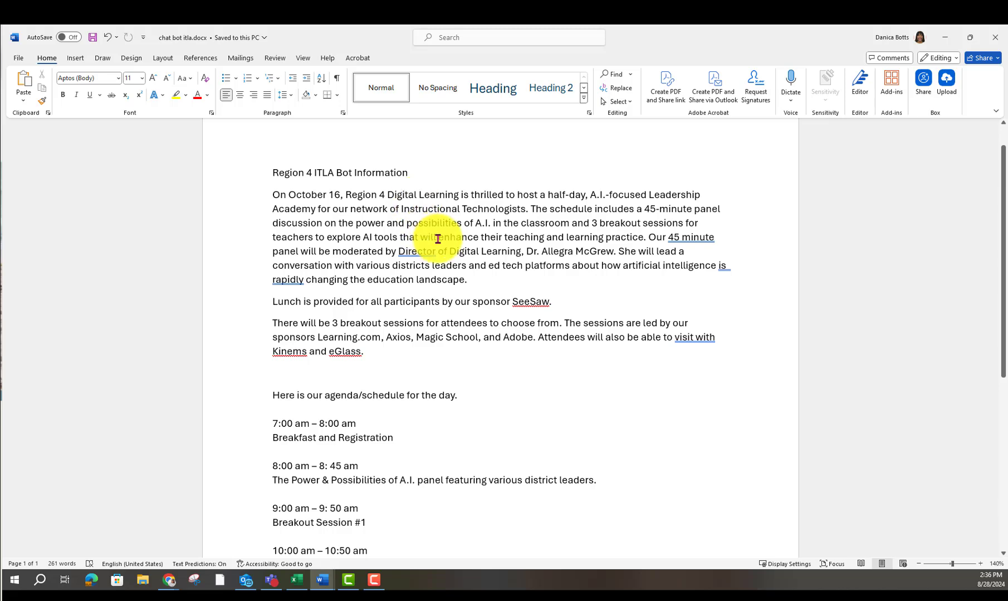
pyautogui.scroll(-2, 362, 308)
pyautogui.scroll(-9, 412, 299)
pyautogui.scroll(-4, 412, 296)
pyautogui.click(507, 424)
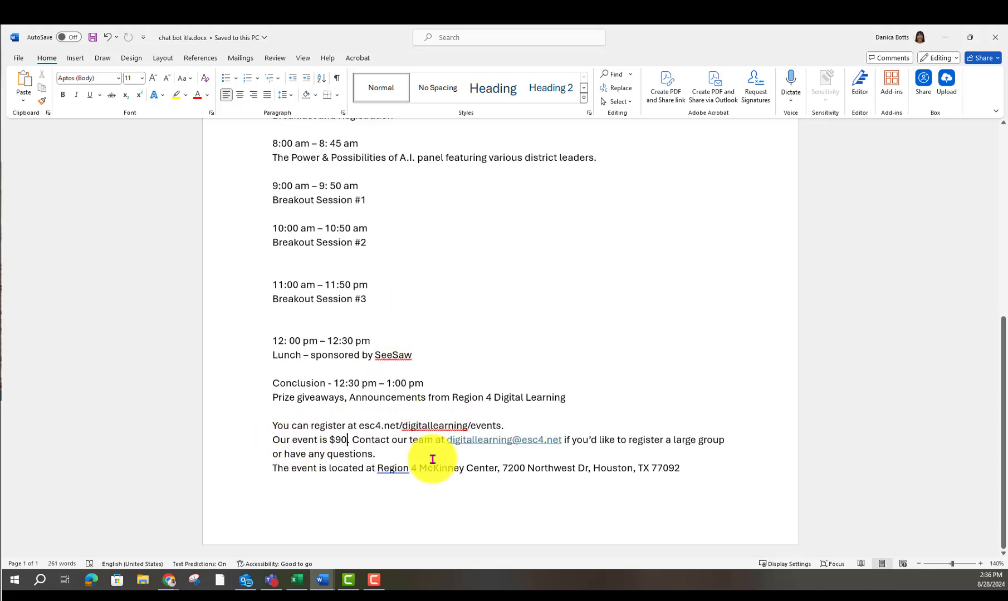
pyautogui.click(522, 439)
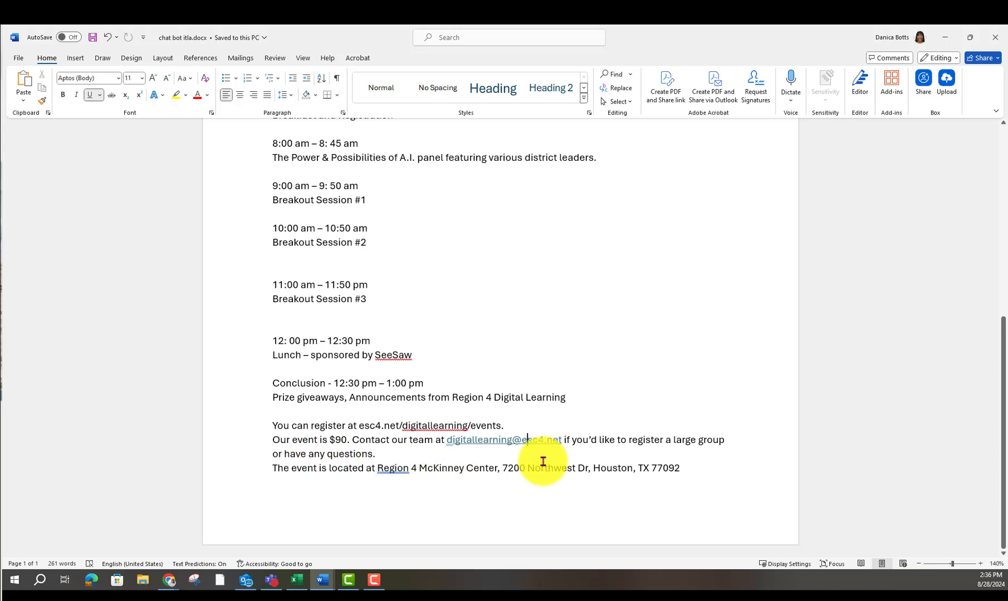
pyautogui.click(945, 38)
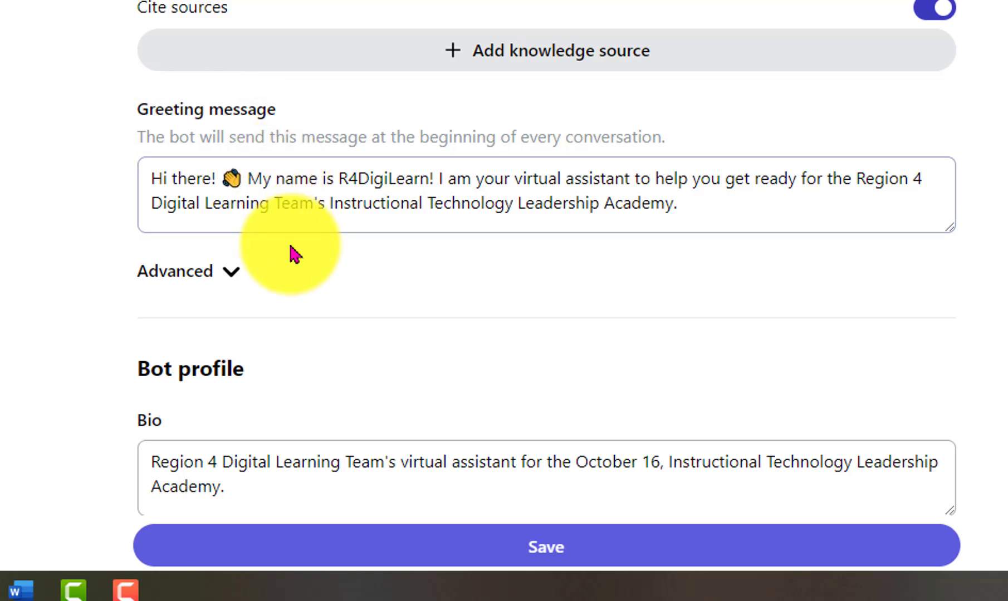
# - Check R4DigiLearn's Bio and Access settings and save the bot's edits
pyautogui.scroll(-3, 292, 252)
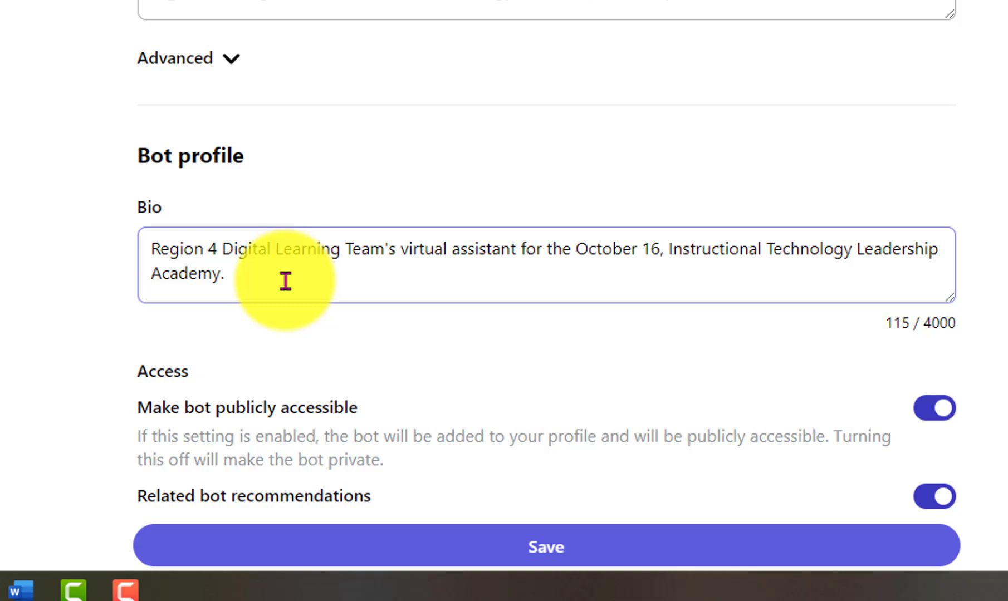
pyautogui.scroll(-3, 285, 281)
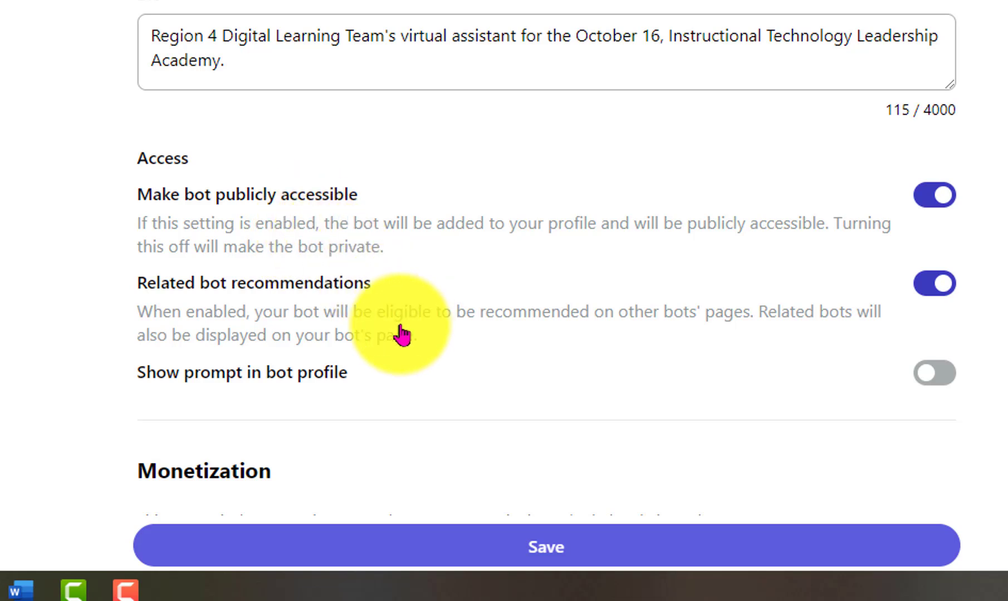
pyautogui.scroll(-1, 397, 334)
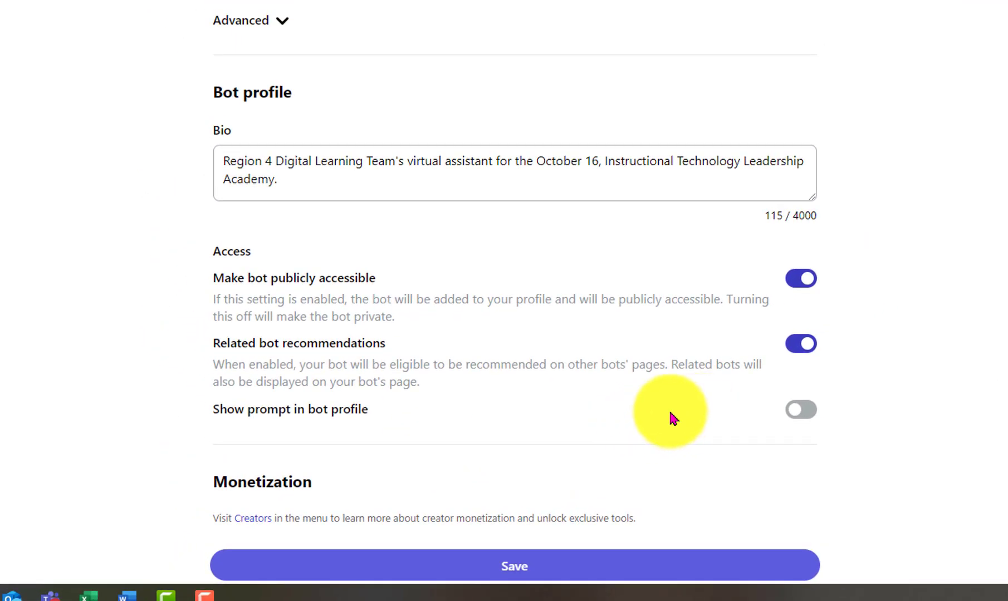
pyautogui.click(515, 567)
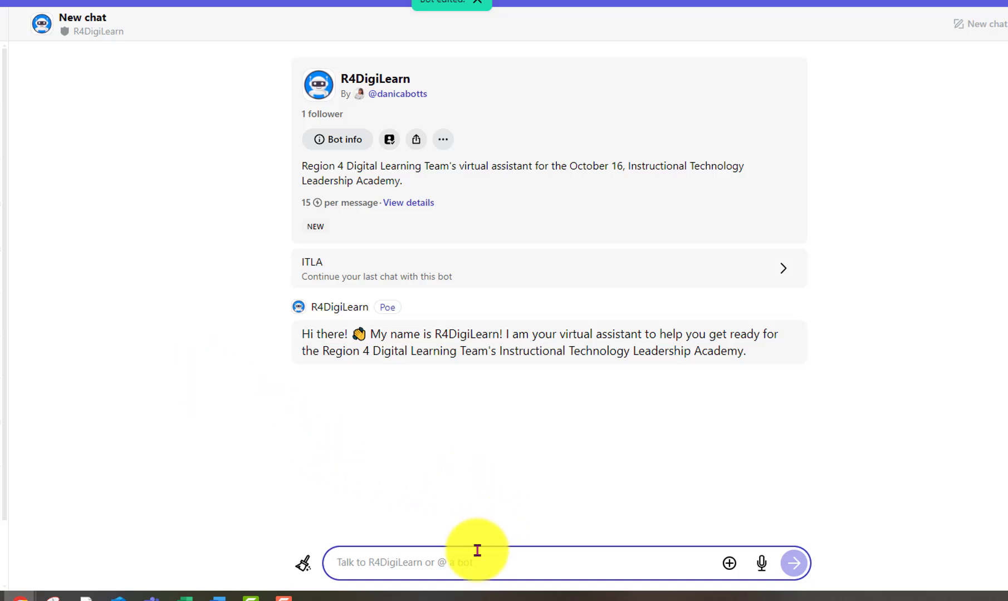
# - Ask R4DigiLearn 'what is ITLA?' and 'how does it cost?' and read its replies
pyautogui.click(465, 562)
pyautogui.write('what is ITLA?')
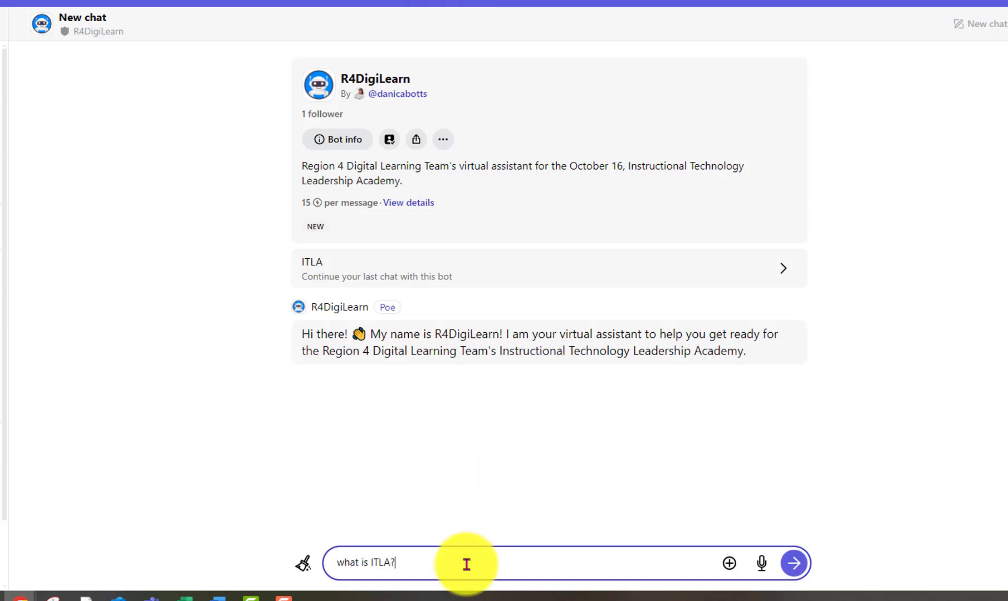
pyautogui.press('Return')
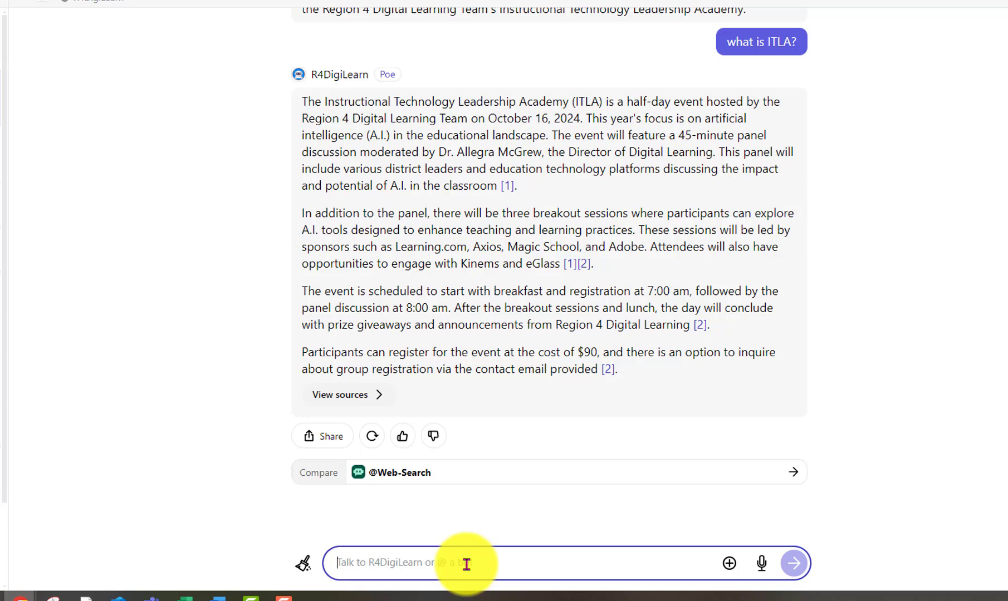
pyautogui.write('how does ')
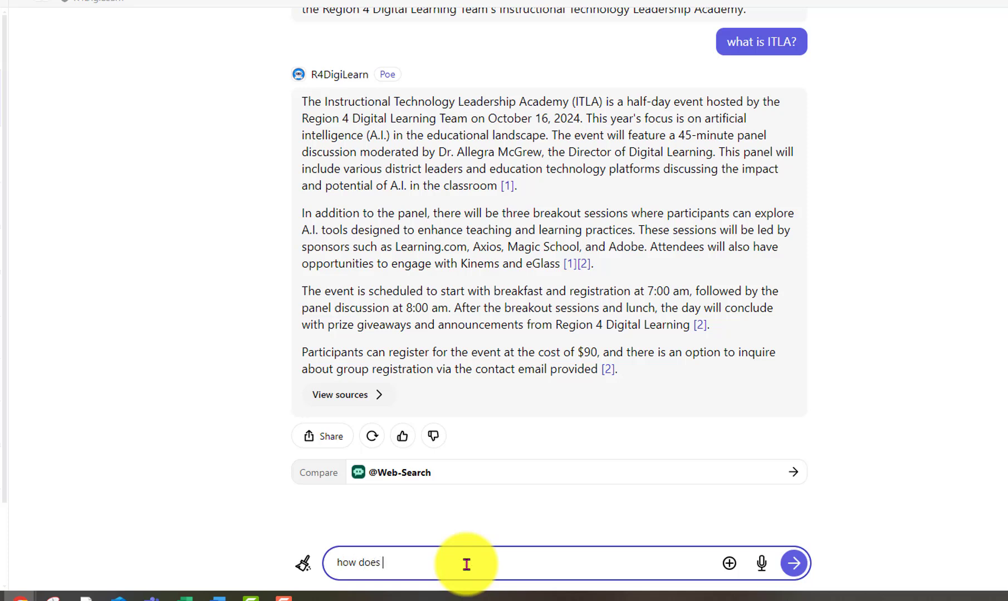
pyautogui.write('it cost?')
pyautogui.press('Return')
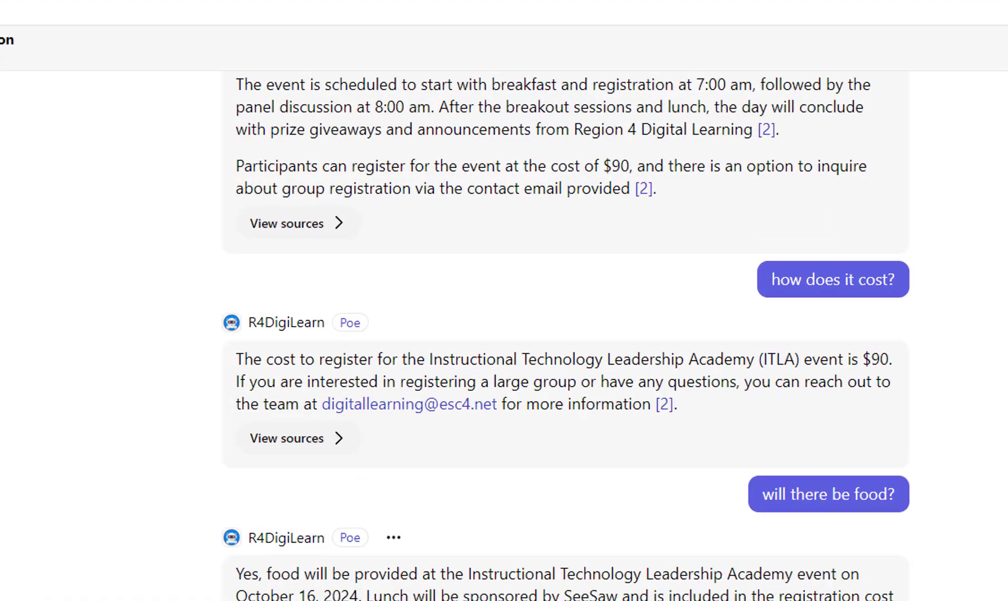
# - Open R4DigiLearn's edit form from the chat's bot card and scroll to its knowledge base
pyautogui.scroll(15, 579, 312)
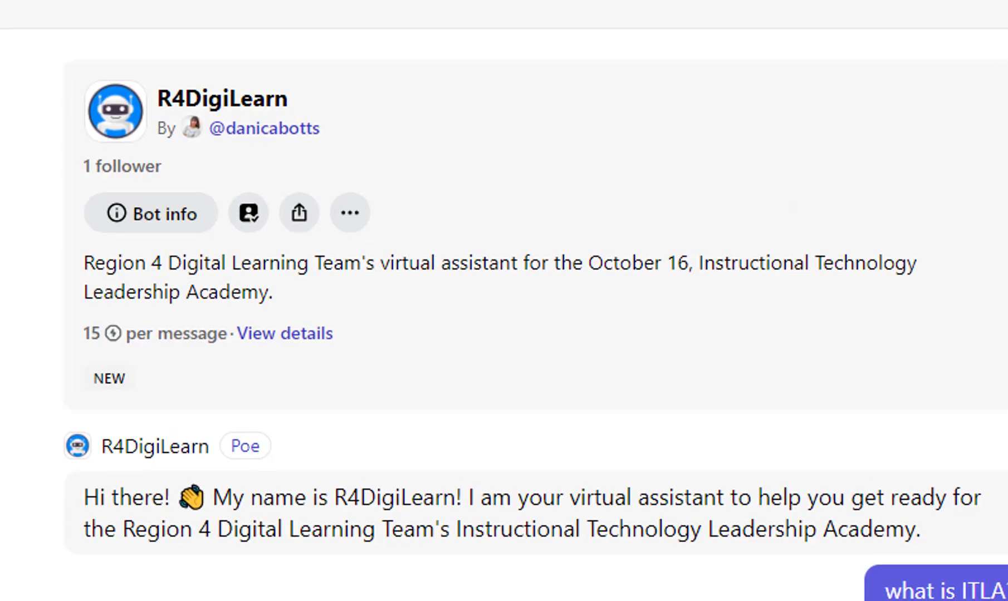
pyautogui.click(349, 213)
pyautogui.click(214, 334)
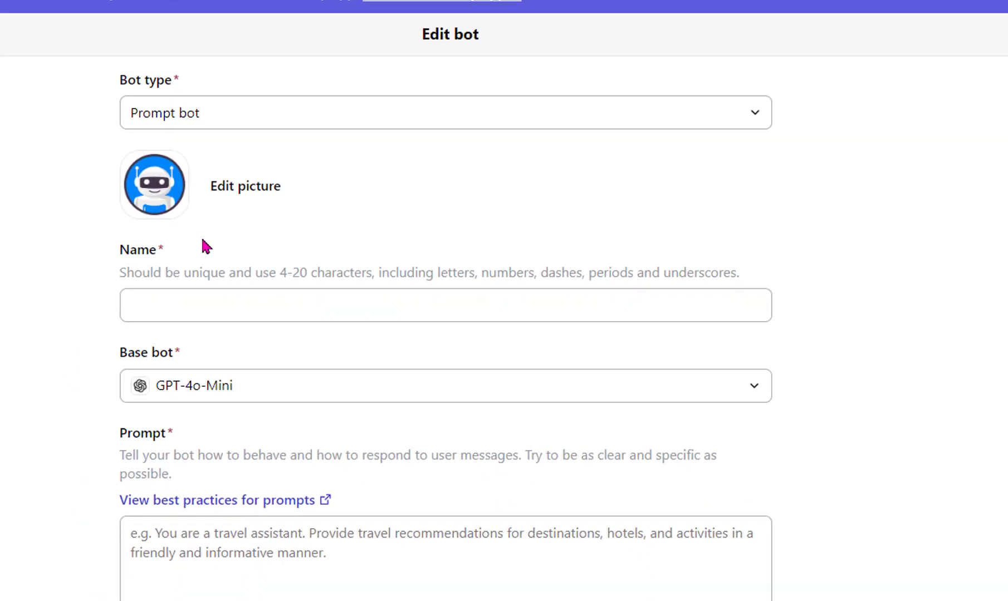
pyautogui.scroll(-8, 247, 401)
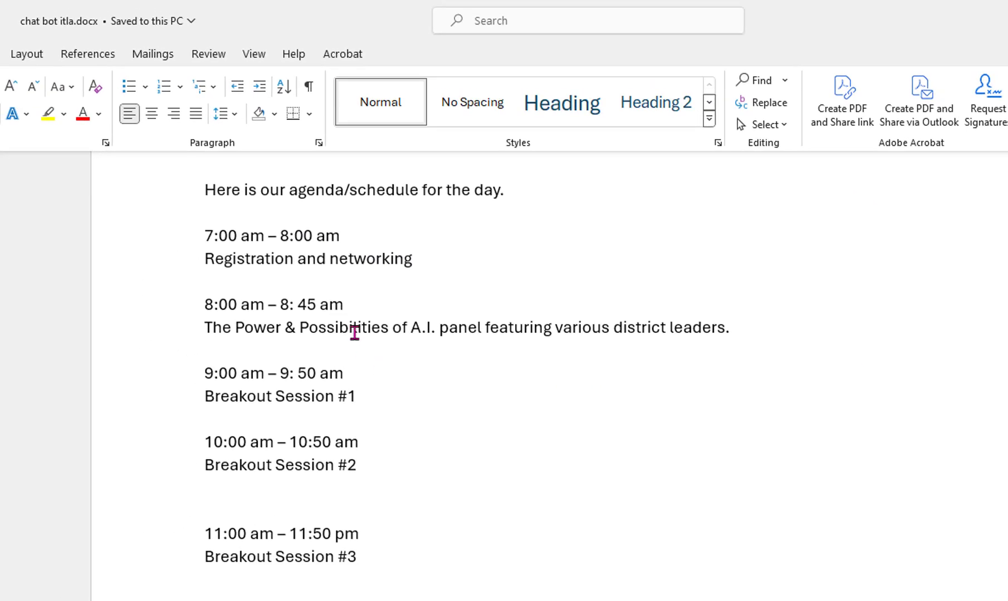
# - Scroll up the R4DigiLearn edit page to bring the knowledge section into view
pyautogui.scroll(1, 353, 331)
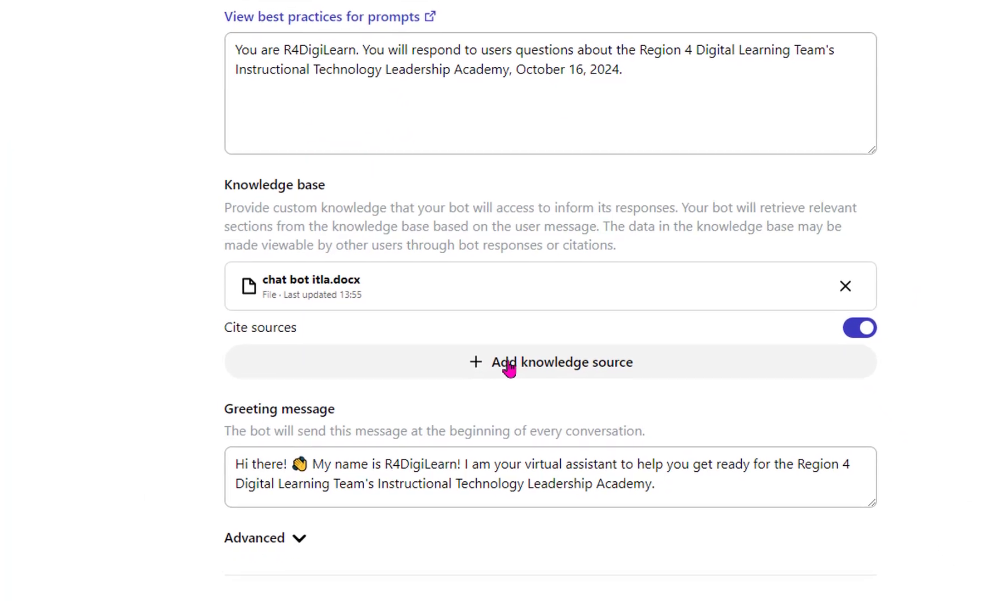
# - Replace the bot's knowledge file with the updated chat bot itla.docx from the Desktop
pyautogui.click(845, 286)
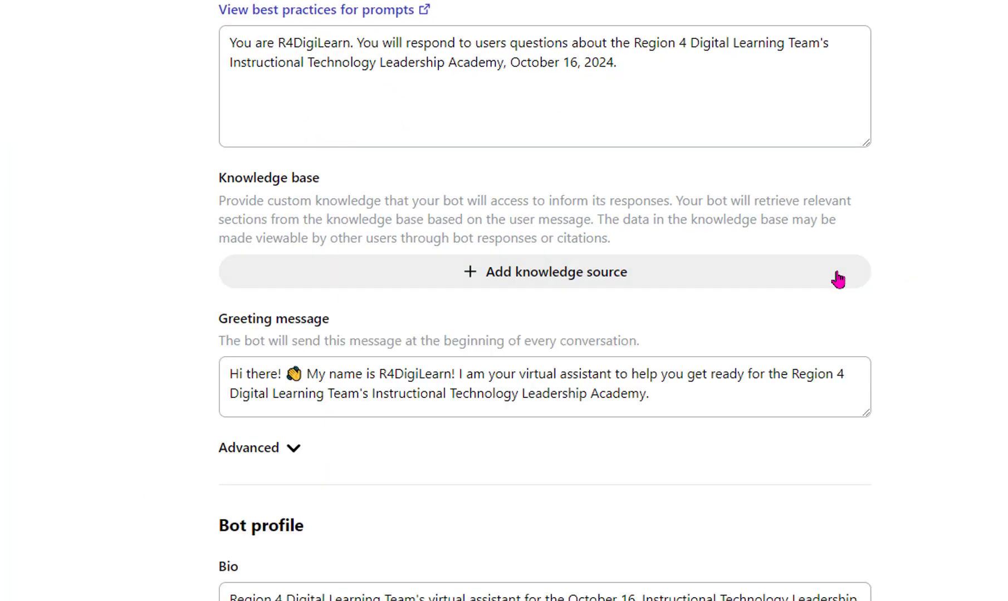
pyautogui.click(582, 290)
pyautogui.click(427, 354)
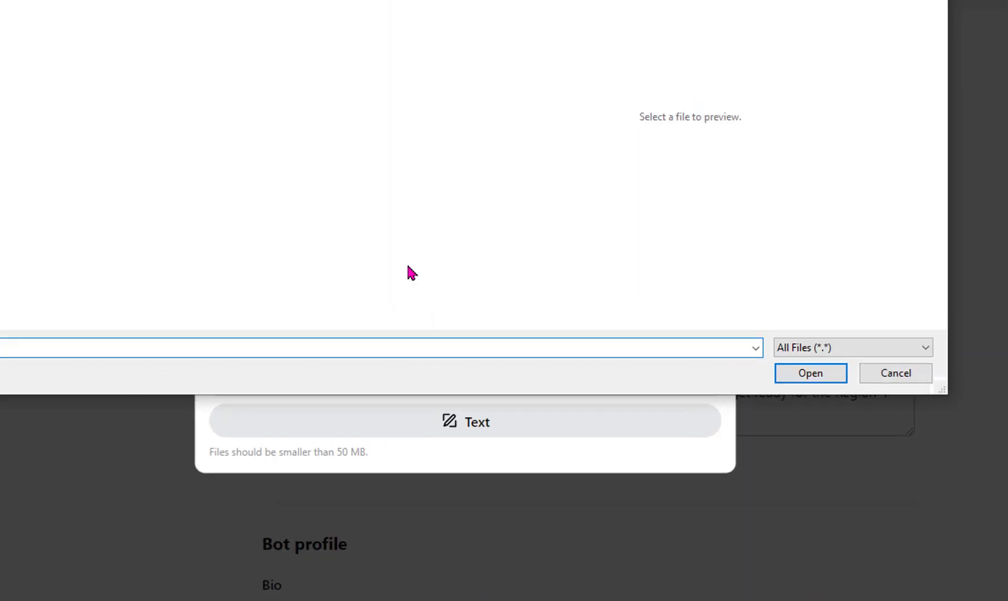
pyautogui.click(33, 433)
pyautogui.click(537, 94)
pyautogui.press('Return')
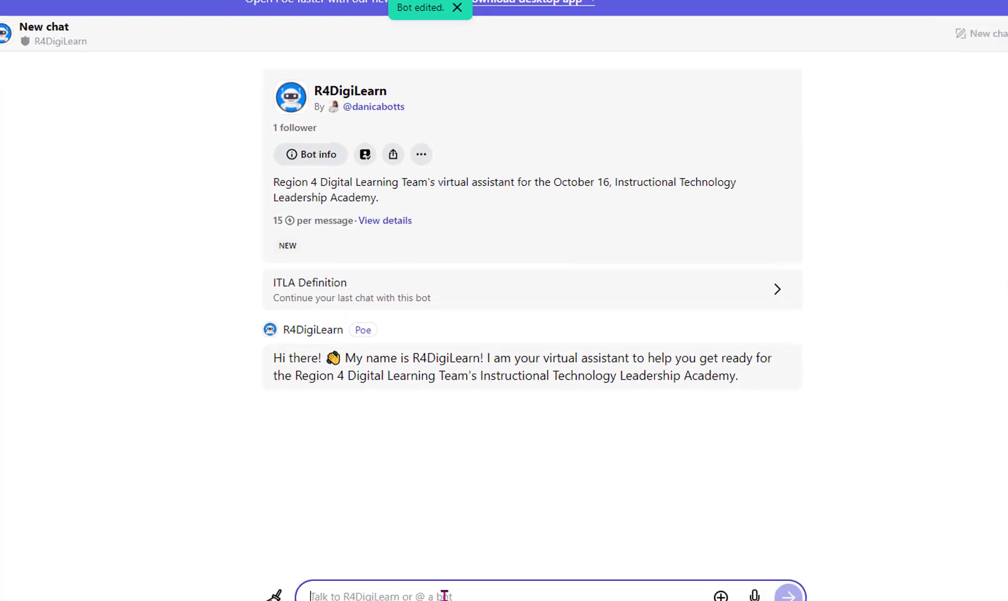
# - Ask R4DigiLearn 'will there be food?' and review its reply
pyautogui.write('will there be food?')
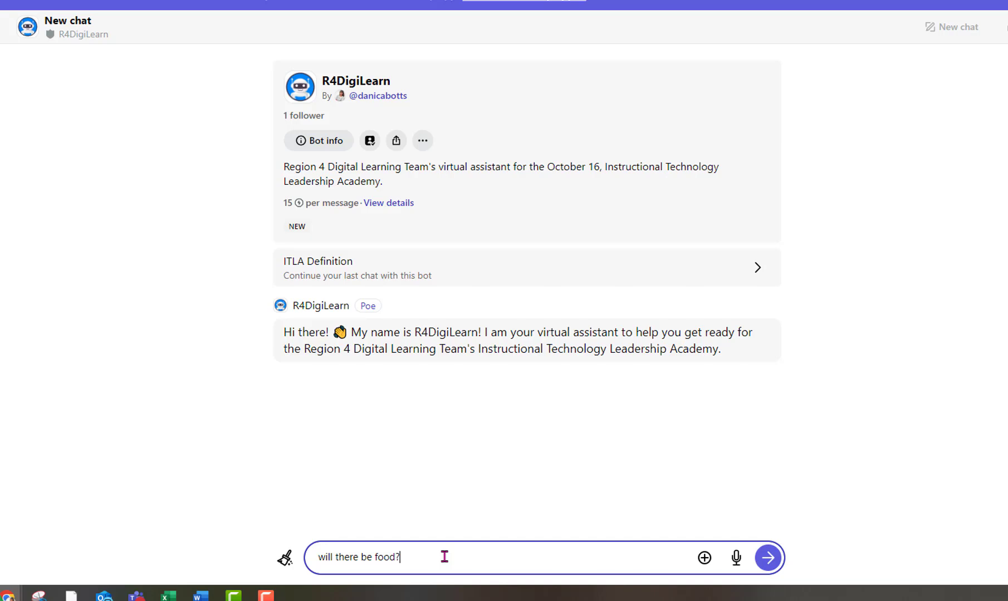
pyautogui.press('Return')
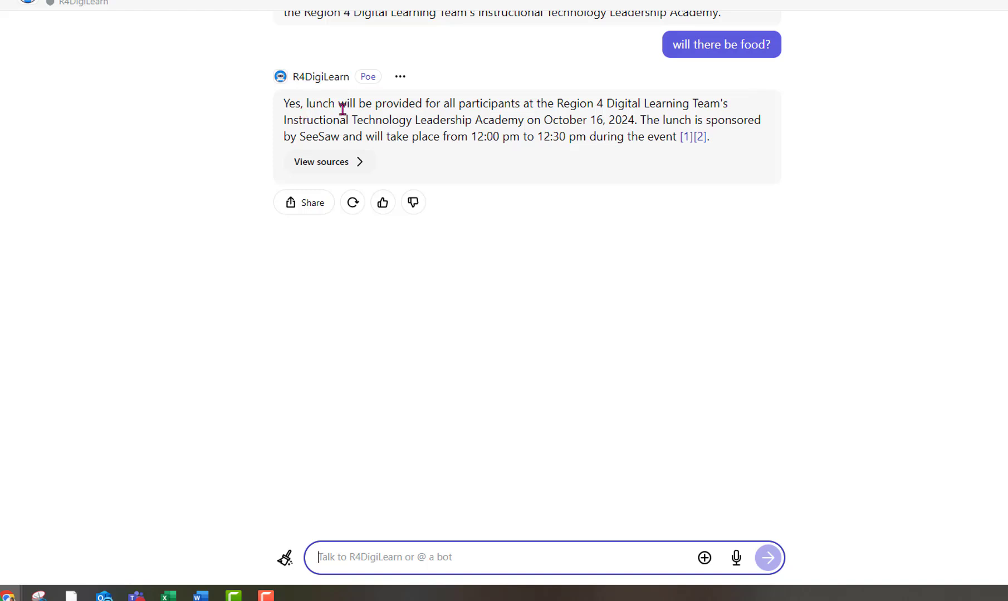
pyautogui.scroll(5, 551, 323)
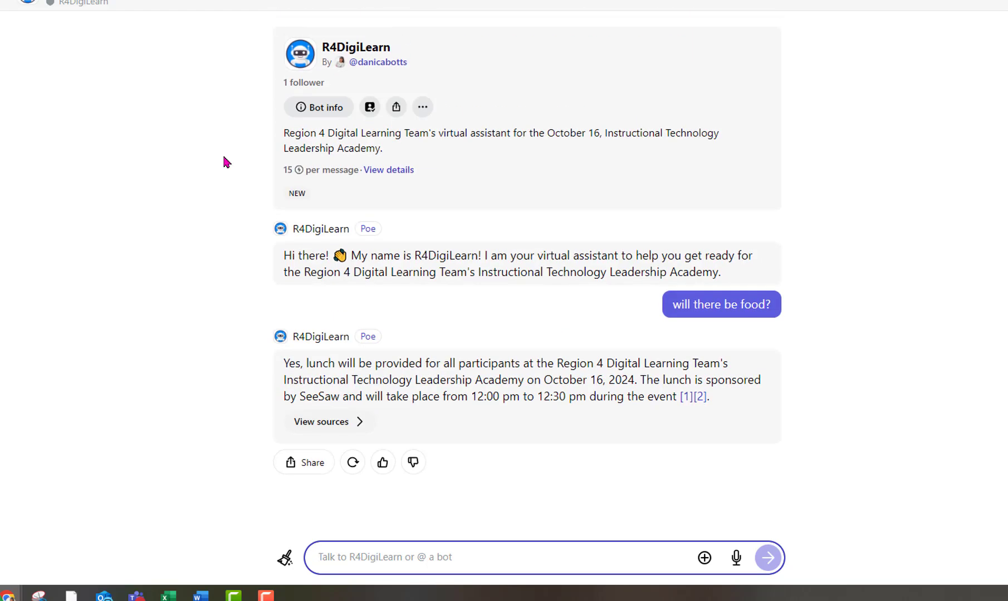